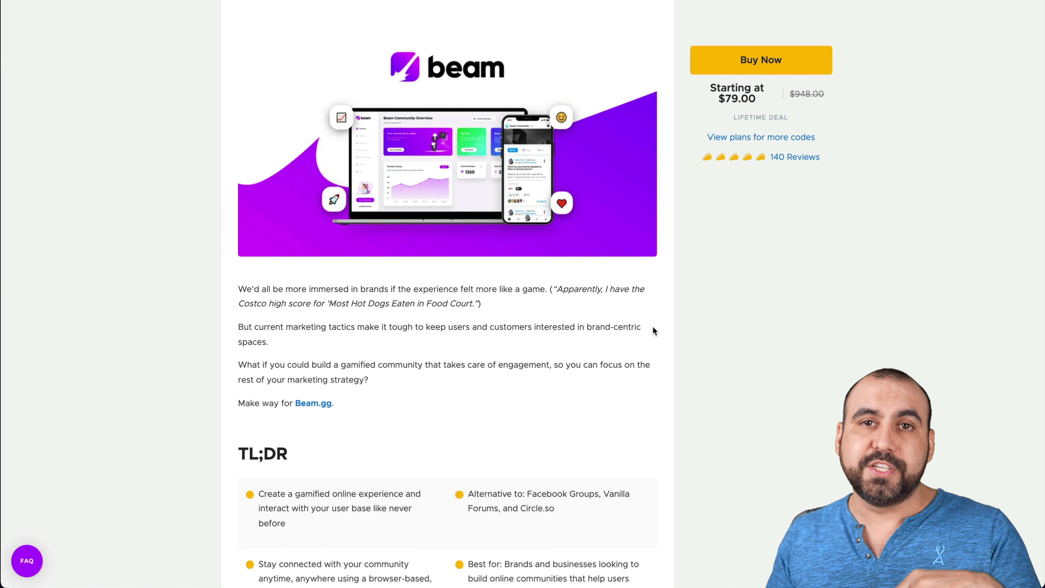
Scroll down the deal page to the Single $79, Double $158 and Multiple $237 plan cards
scroll(654, 331, "down", 20)
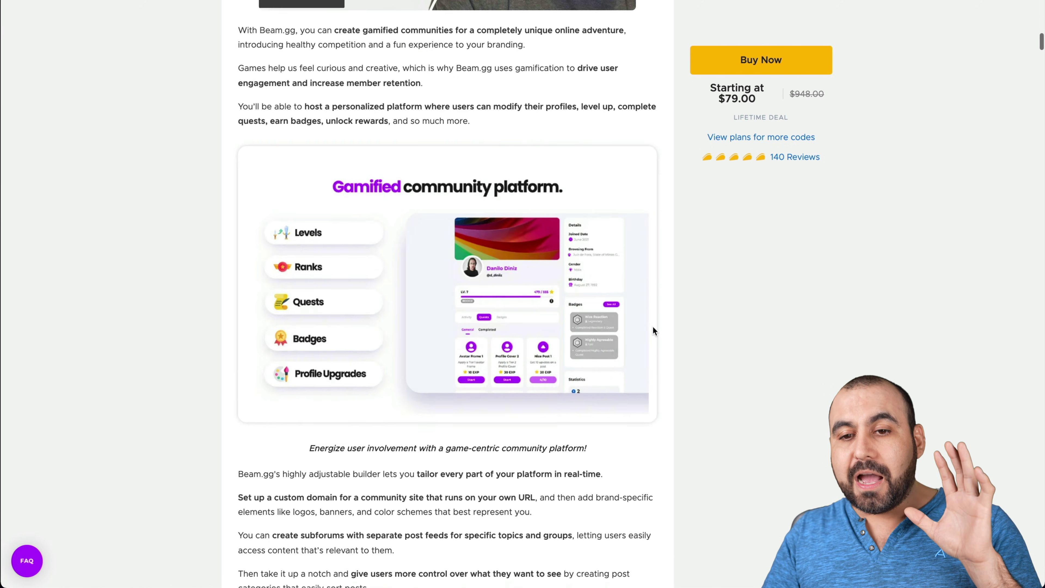
scroll(653, 330, "down", 20)
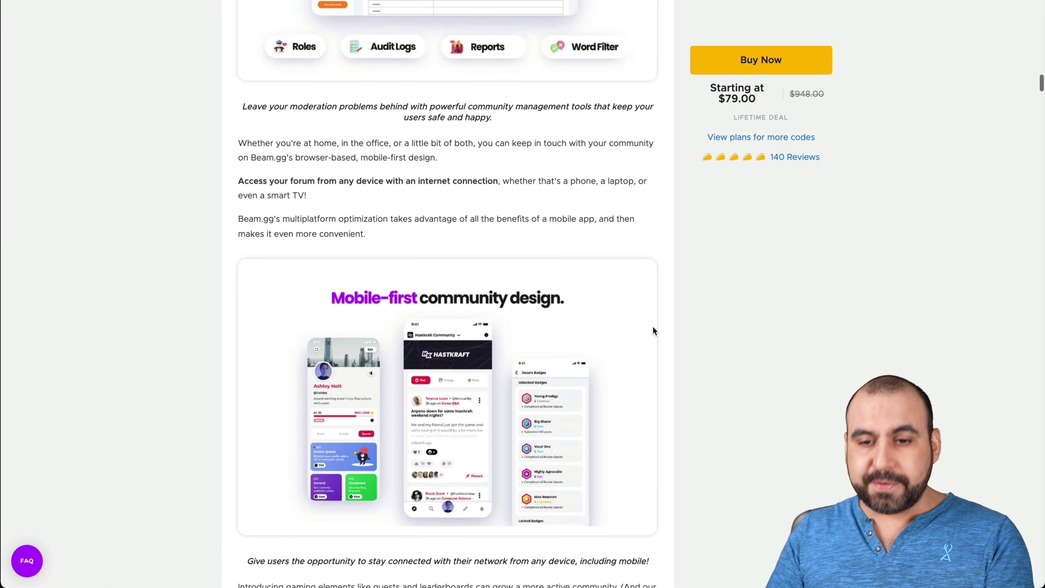
scroll(654, 331, "down", 20)
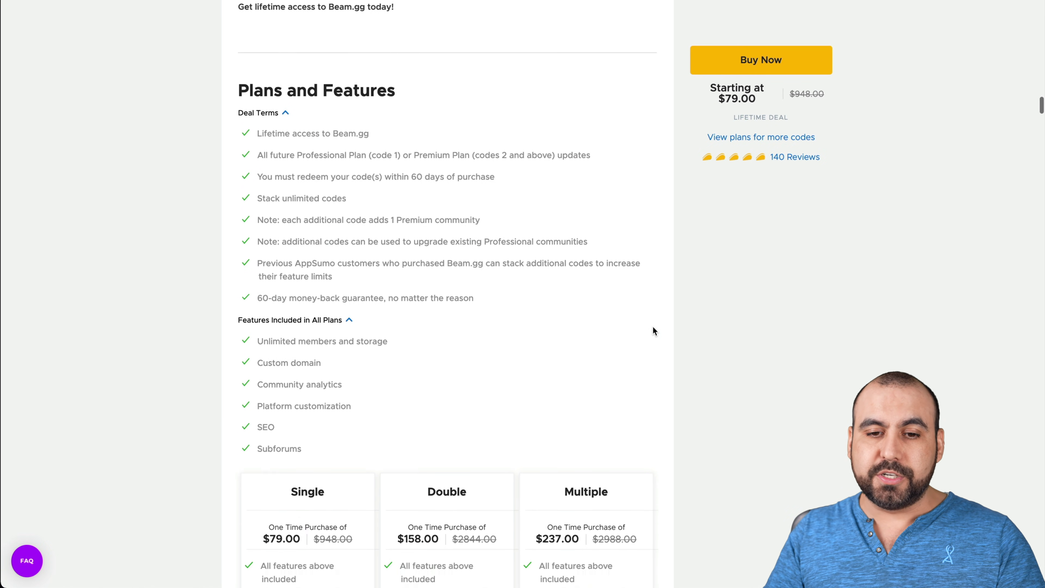
scroll(653, 328, "down", 2)
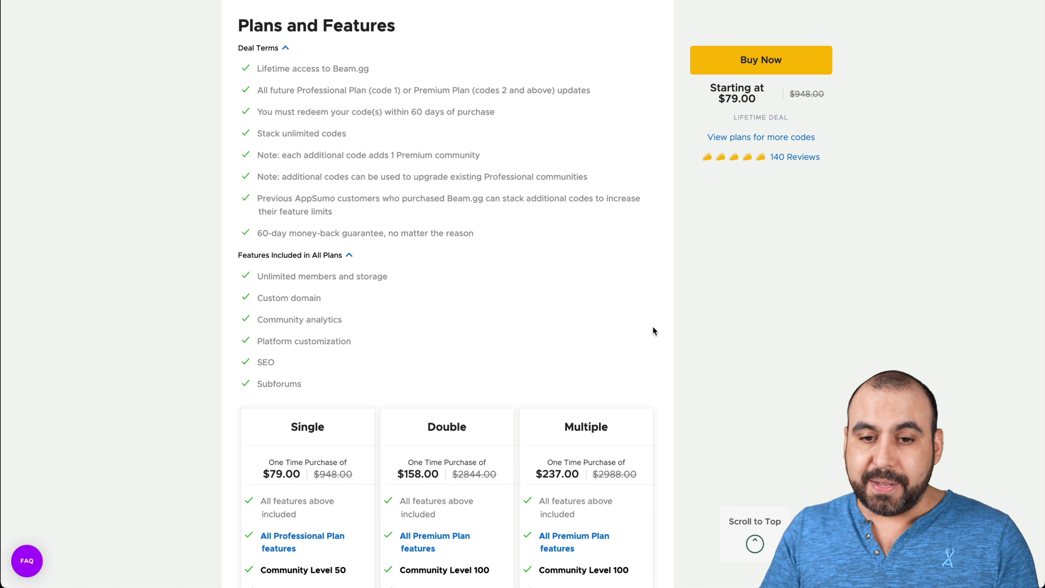
scroll(653, 328, "down", 6)
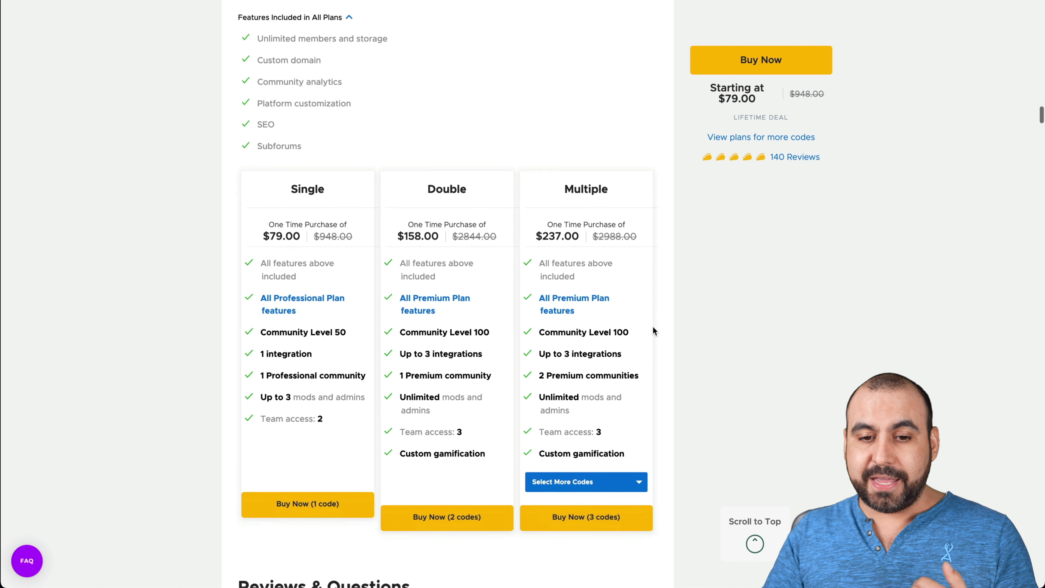
scroll(653, 326, "down", 2)
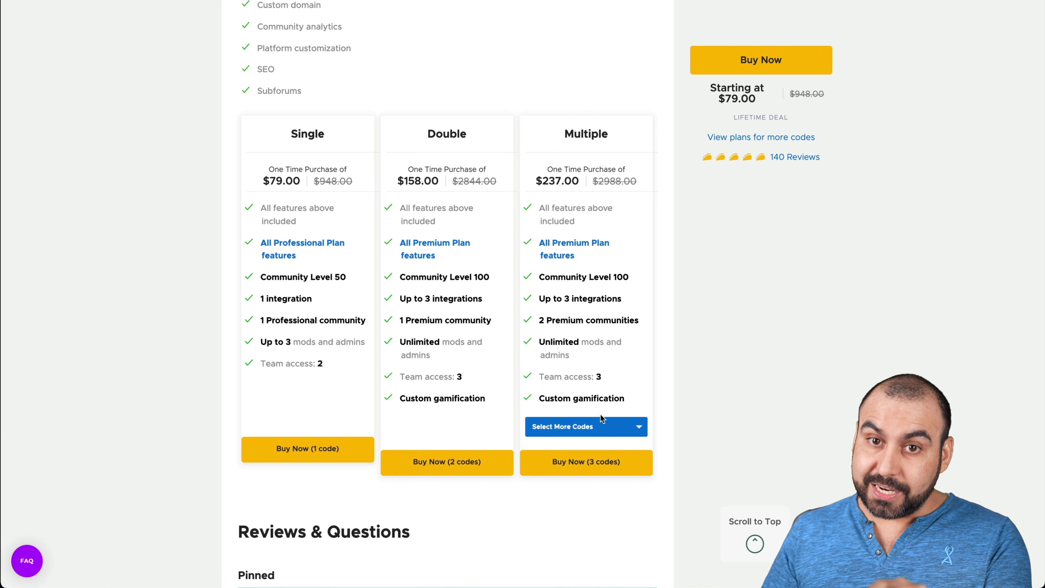
Choose 10 codes for the Multiple plan, bringing it to $790.00
left_click(601, 432)
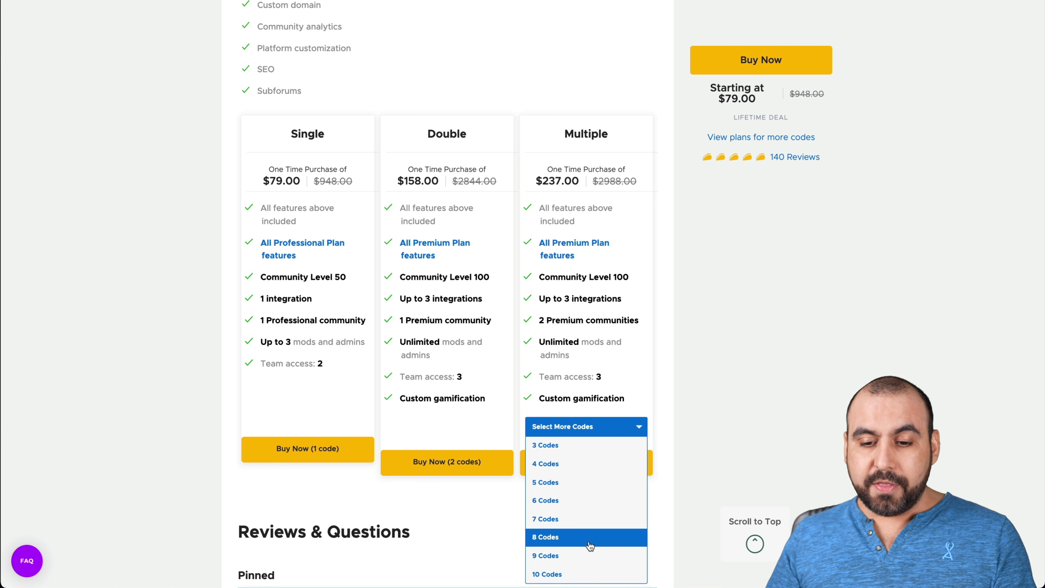
left_click(565, 578)
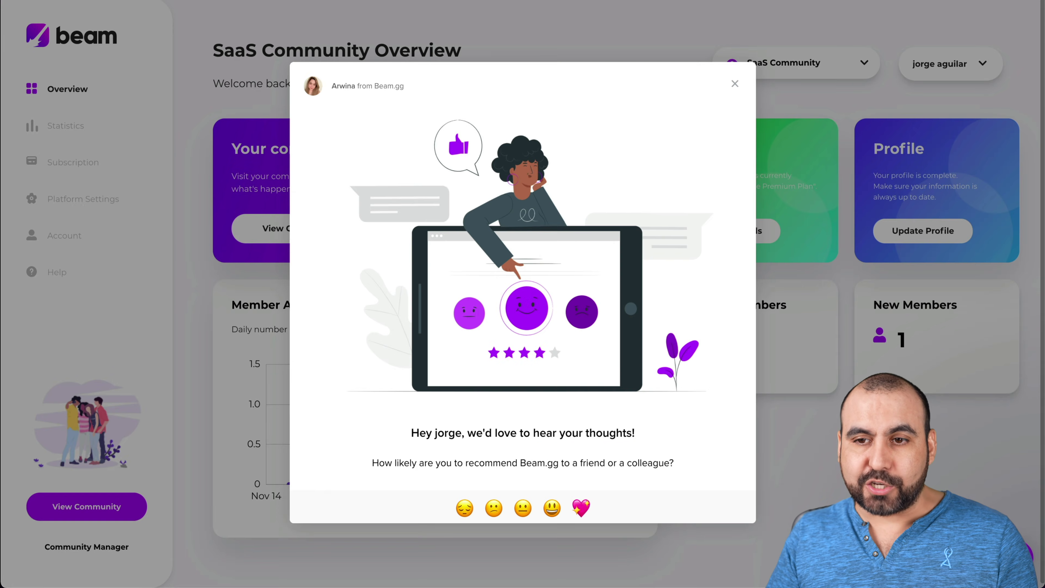
Dismiss the 'how likely to recommend' feedback prompt over the SaaS Community dashboard
left_click(734, 80)
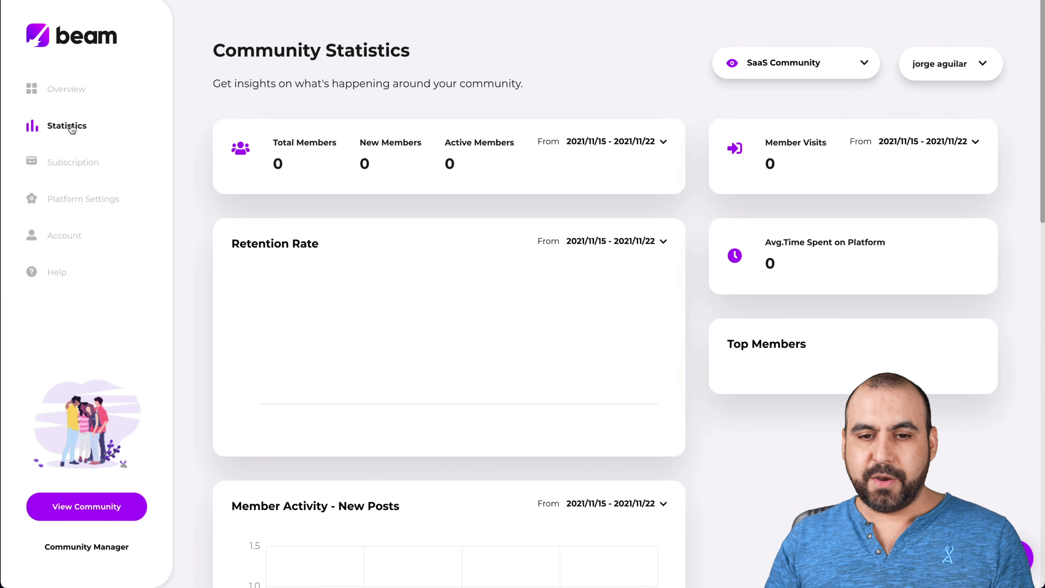
Look through the member, visit and retention charts, then go to the Subscription page
scroll(380, 242, "down", 1)
scroll(379, 242, "down", 1)
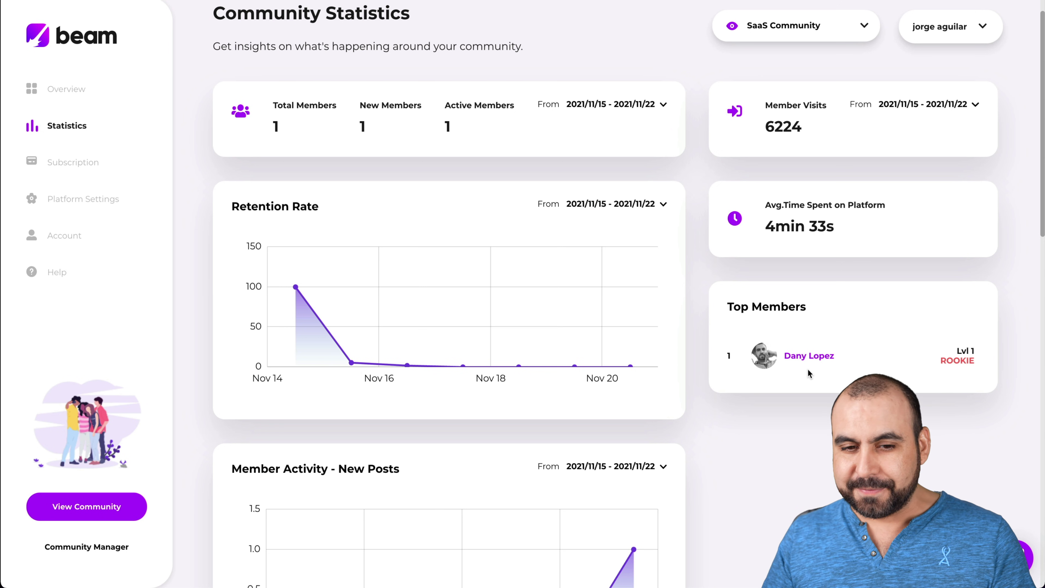
scroll(808, 369, "down", 1)
scroll(406, 242, "down", 10)
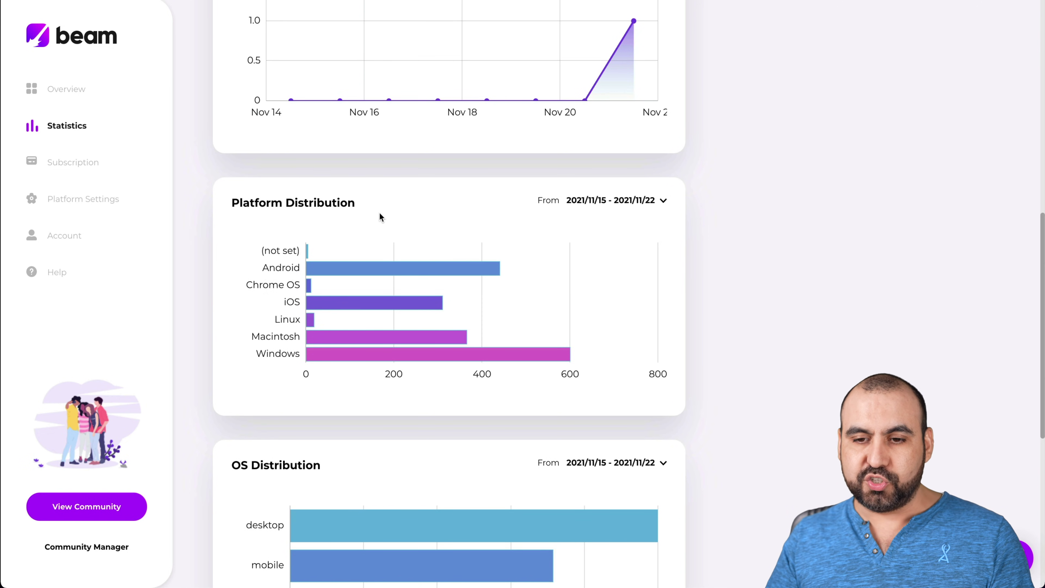
scroll(385, 235, "down", 8)
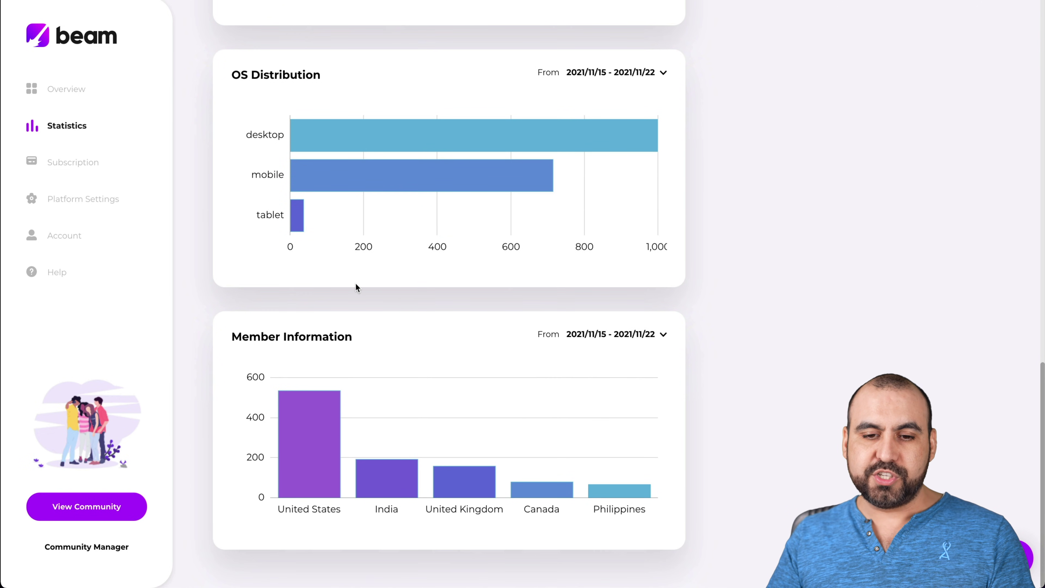
scroll(530, 435, "up", 4)
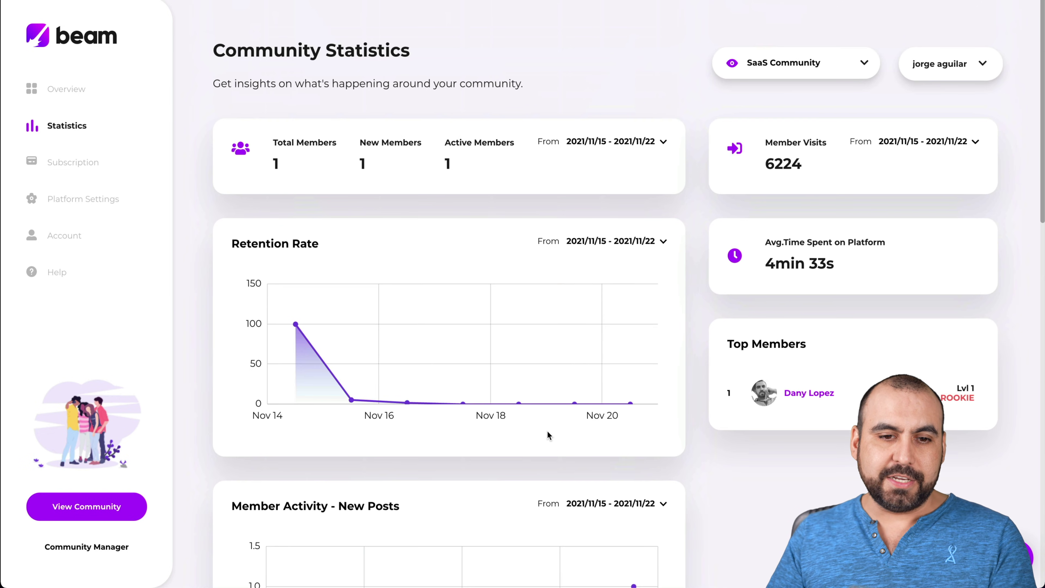
left_click(83, 163)
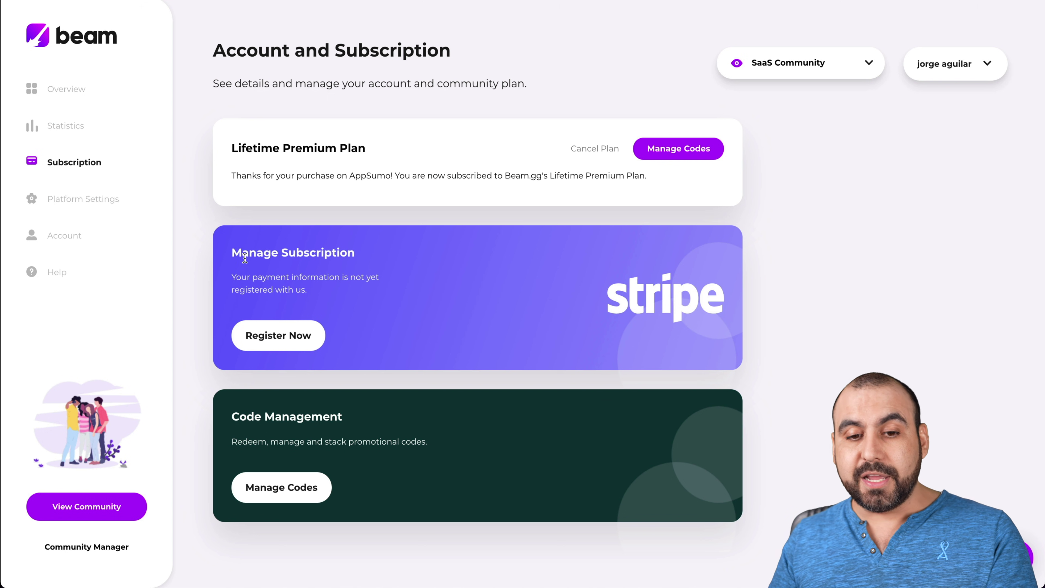
Check the yearly prices in the Choose Your Plan chooser, then close it
left_click(293, 334)
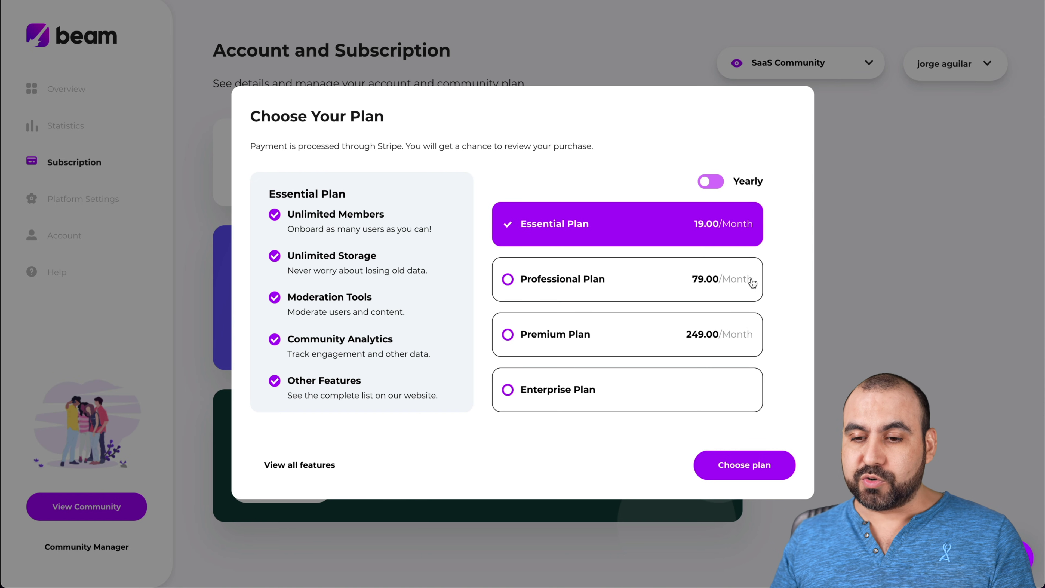
left_click(713, 186)
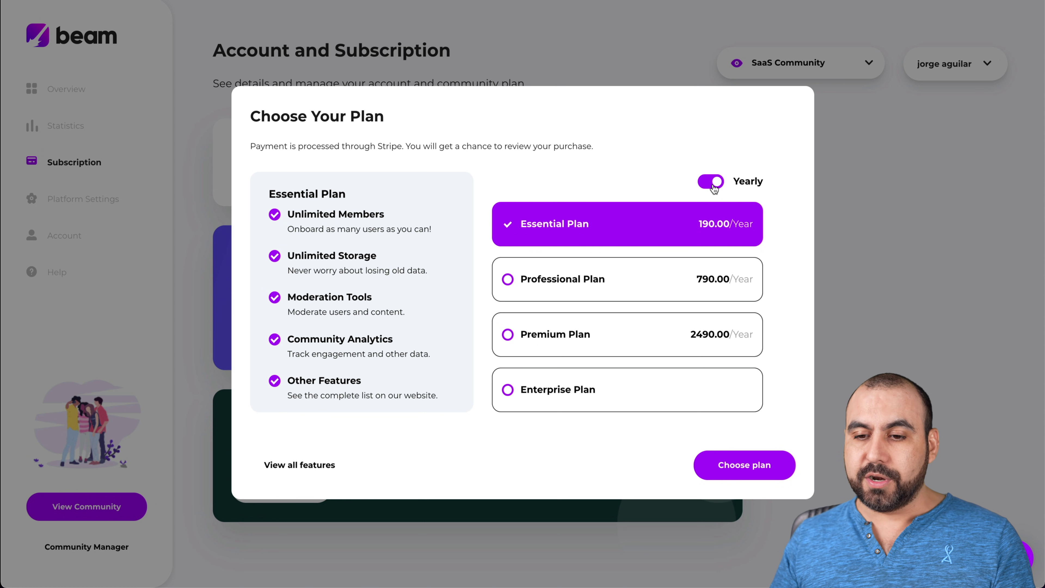
key("Escape")
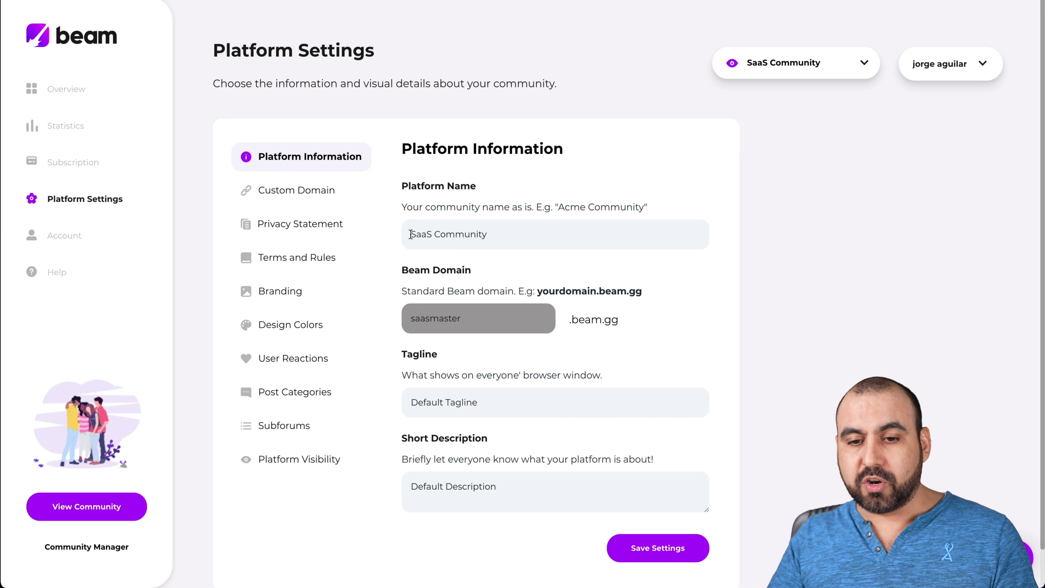
Inspect the 'SaaS Community' Platform Name and 'Default Tagline' fields by selecting their text
left_click_drag(410, 234, 568, 231)
left_click(567, 231)
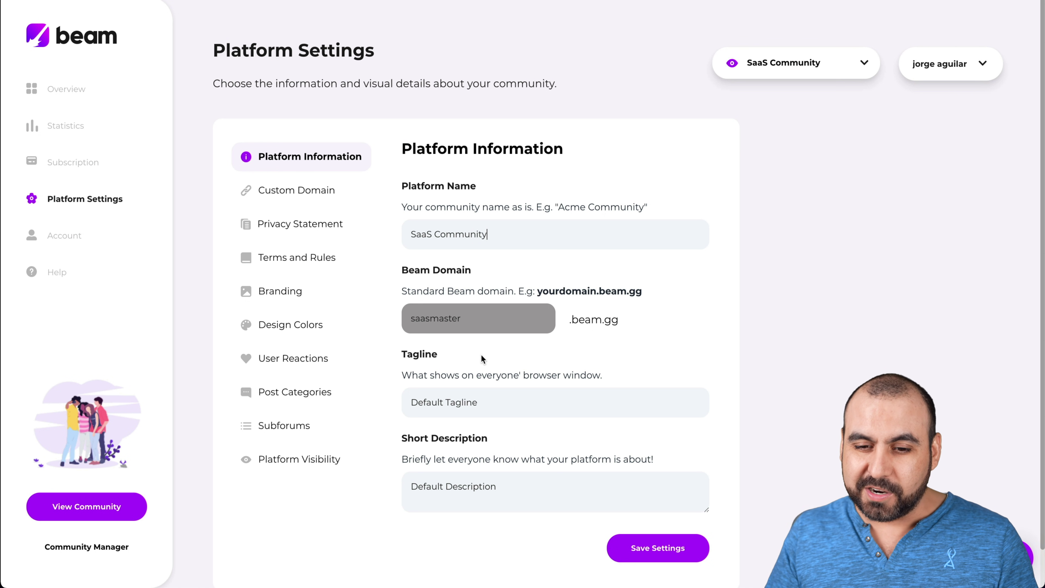
left_click_drag(412, 403, 547, 402)
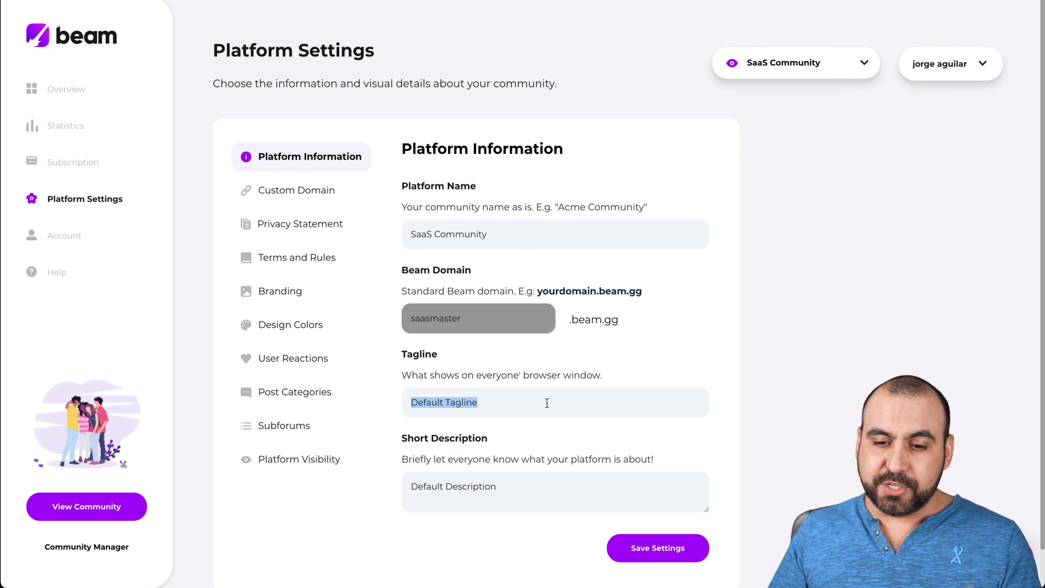
left_click(547, 403)
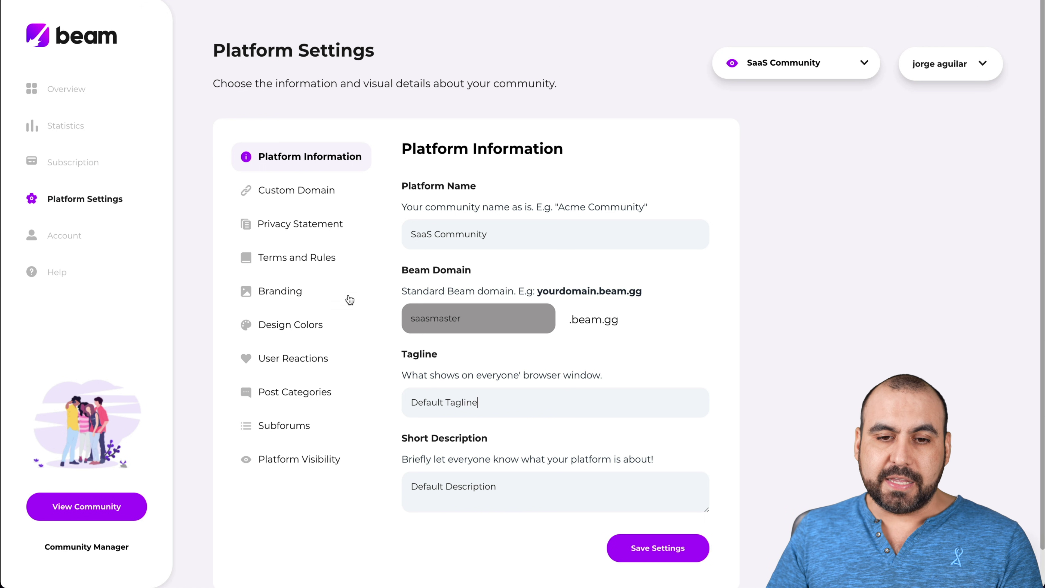
Browse the Custom Domain, Privacy Statement, Terms and Rules, Branding and Design Colors settings
left_click(320, 186)
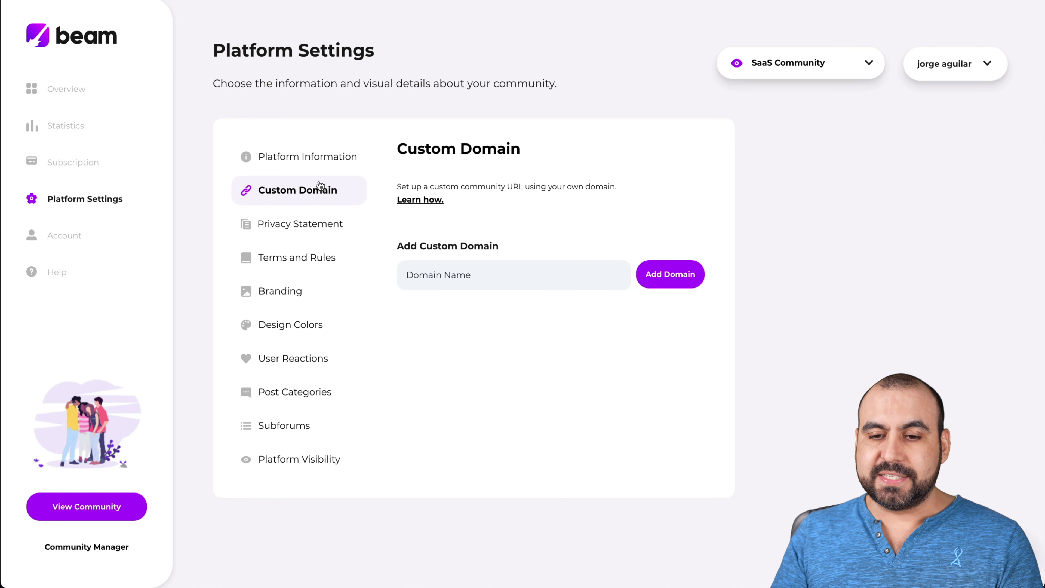
left_click(317, 227)
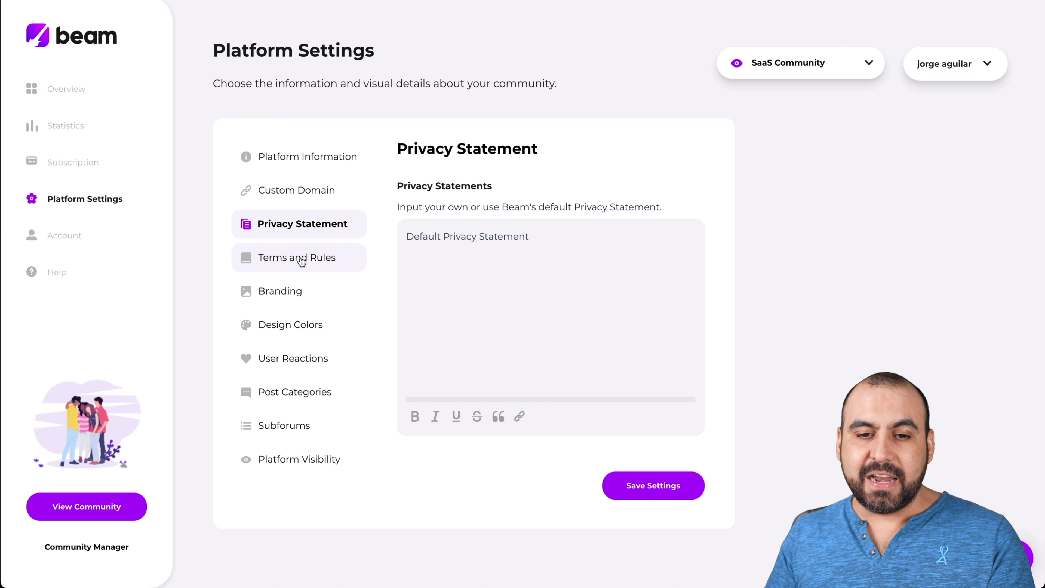
left_click(301, 261)
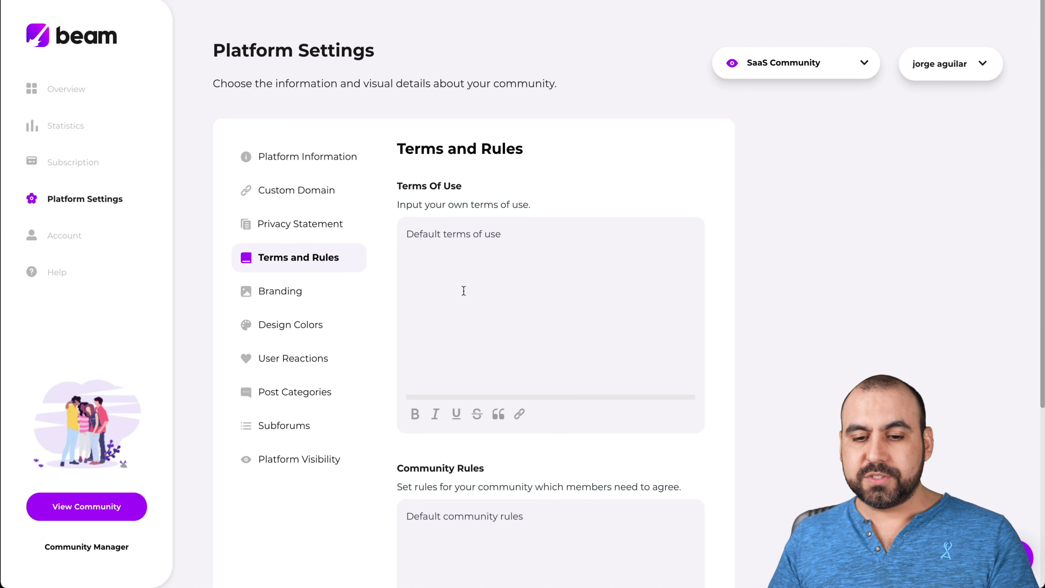
left_click(285, 295)
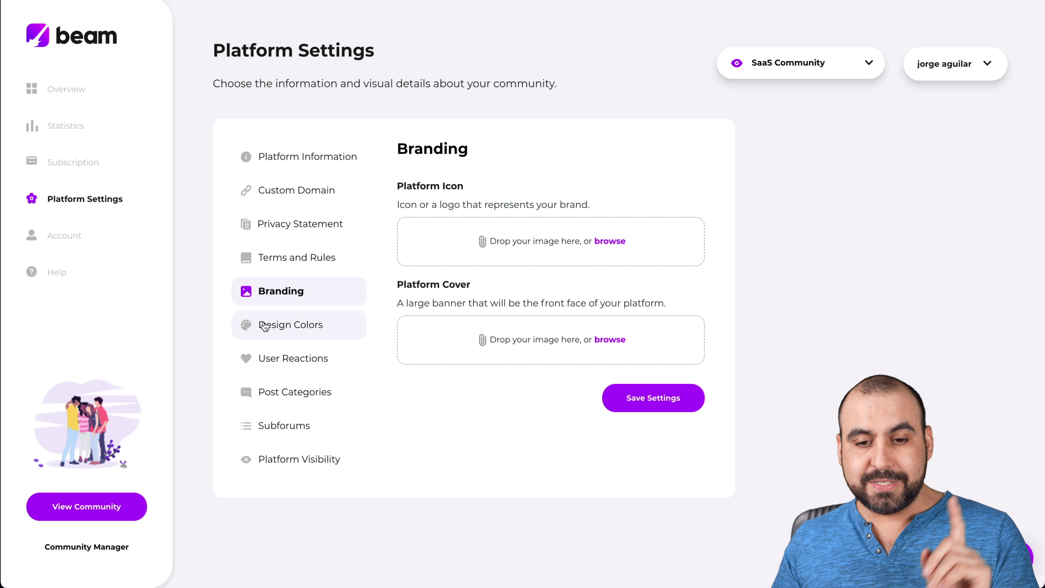
left_click(269, 331)
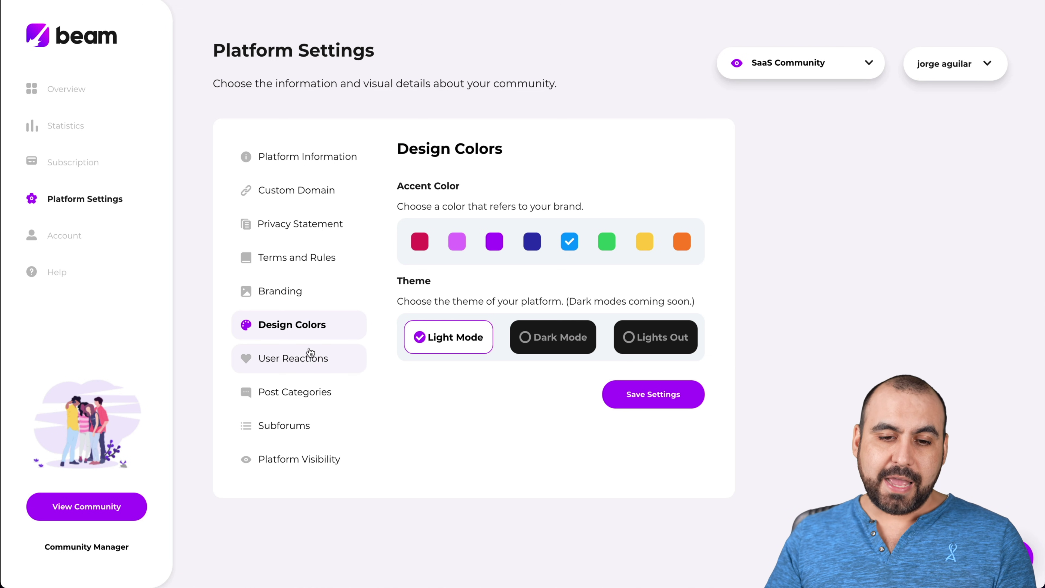
Review the five User Reactions, then move on to the Post Categories settings
left_click(317, 359)
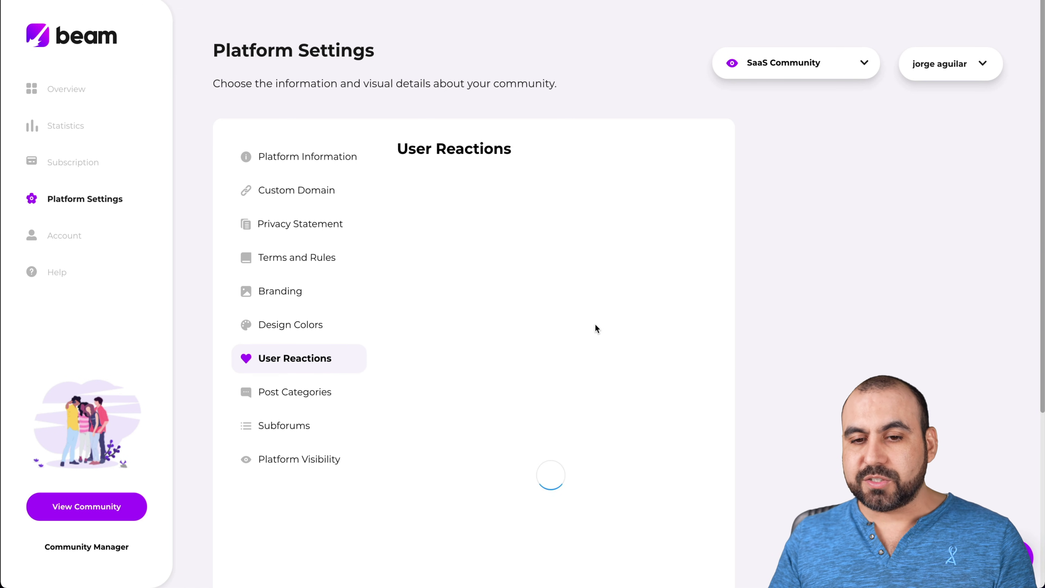
scroll(627, 364, "down", 1)
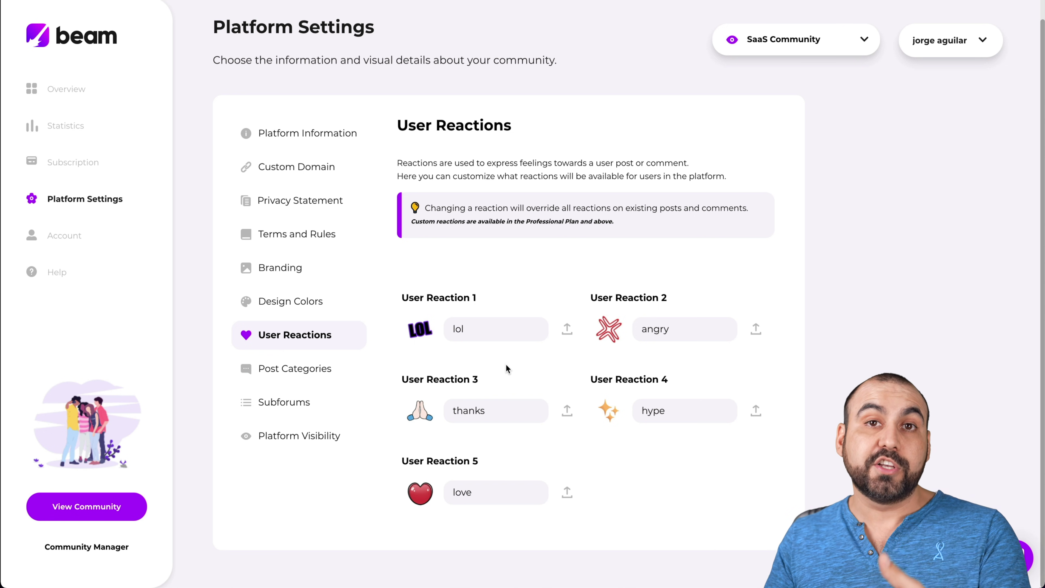
left_click(320, 373)
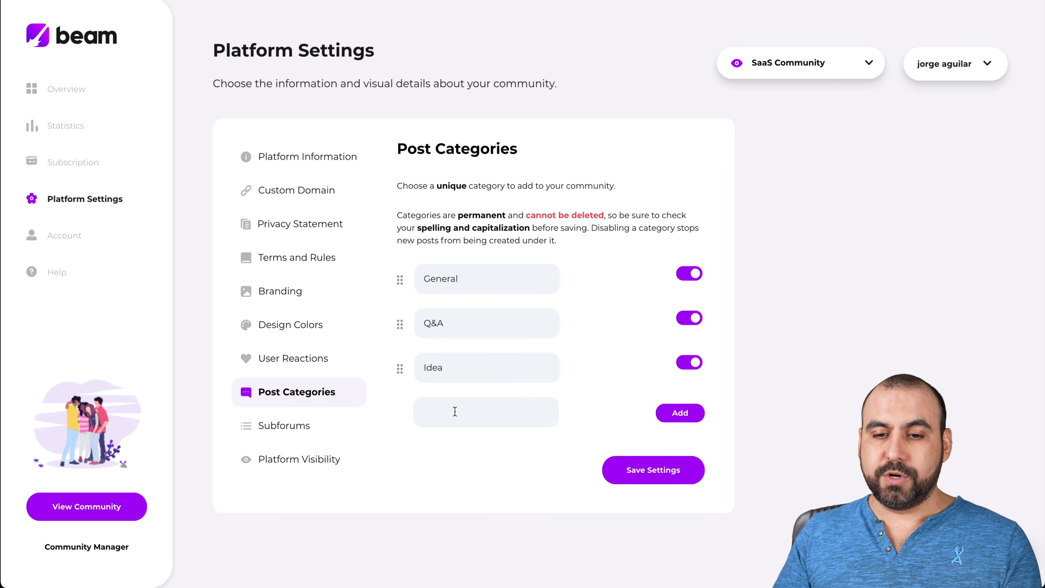
Look over the Subforums settings, then the Public Platform Visibility option
left_click(303, 425)
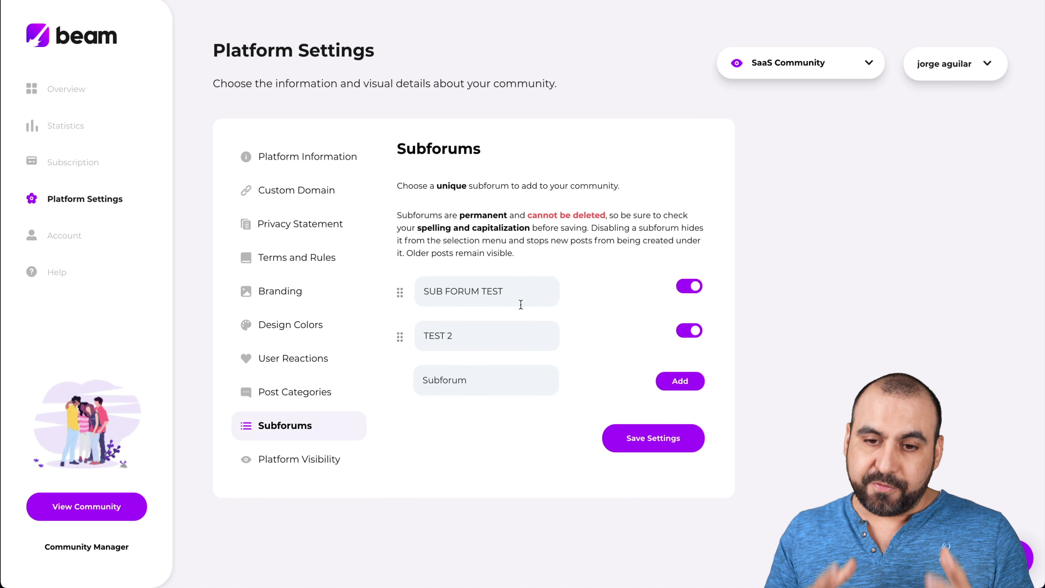
left_click(318, 465)
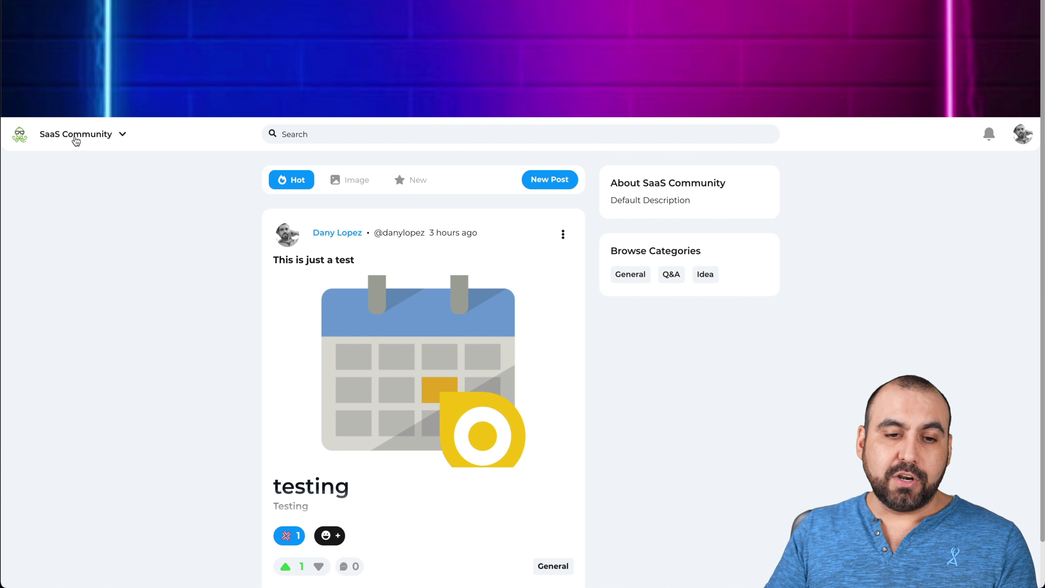
Check the subforum list on the community feed, then start a new post
left_click(82, 140)
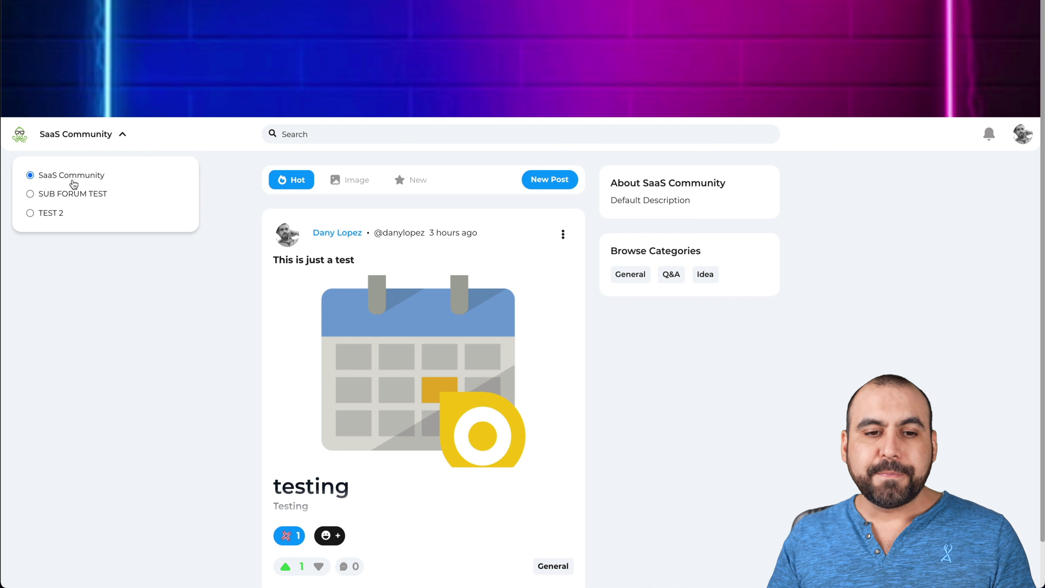
left_click(116, 320)
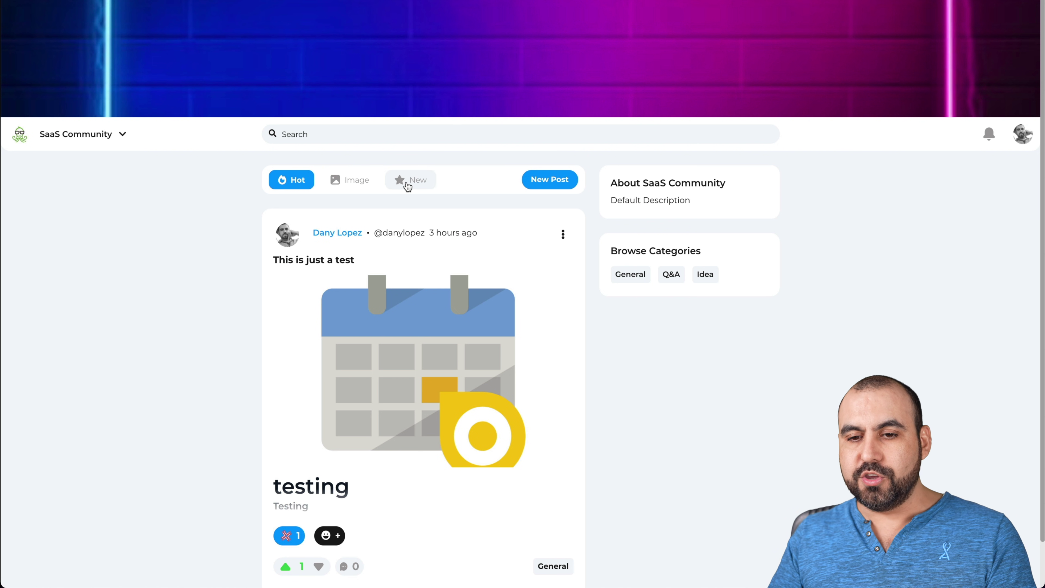
scroll(555, 192, "down", 1)
scroll(556, 193, "up", 1)
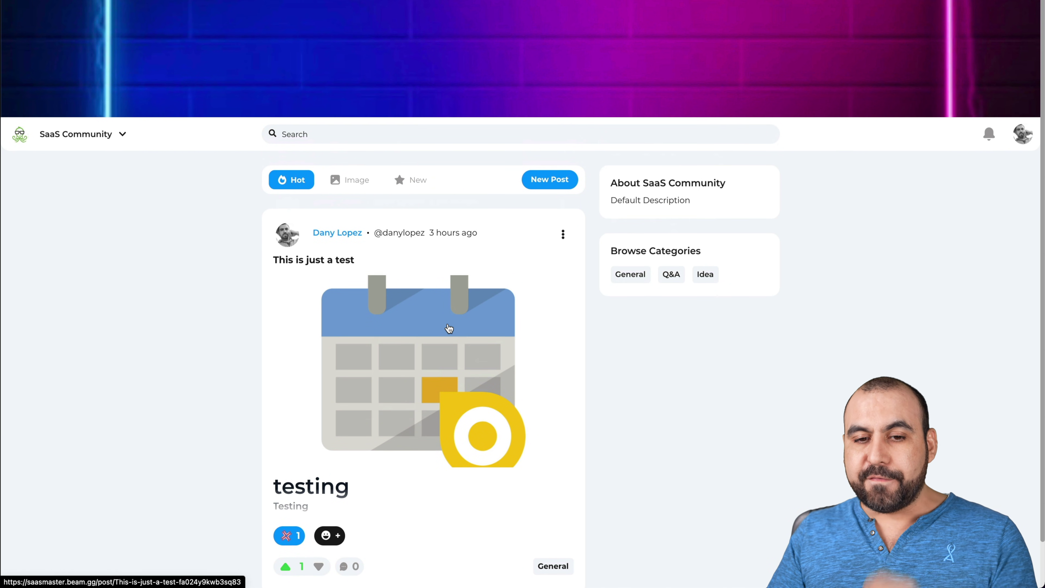
left_click(553, 183)
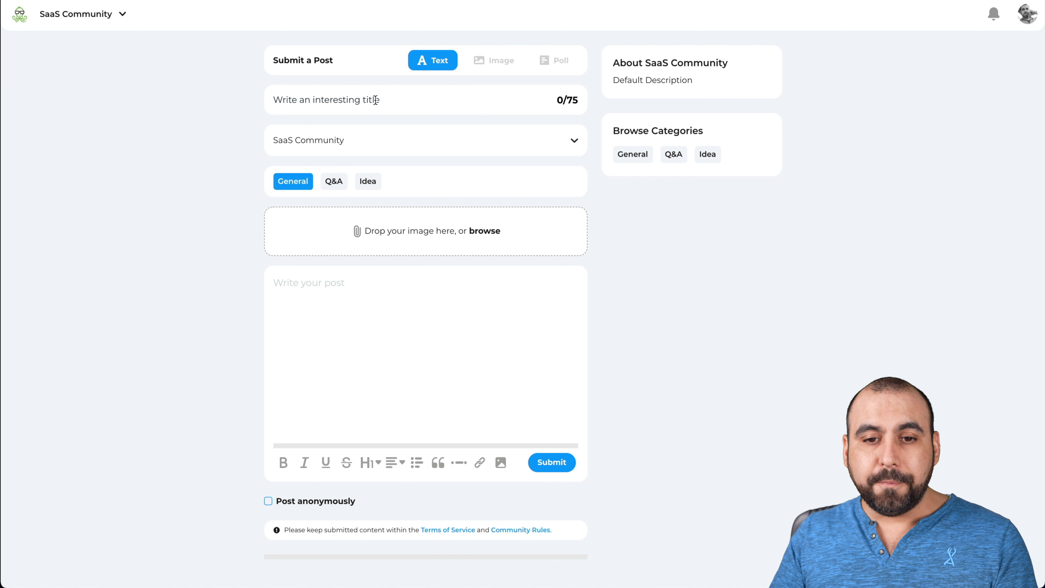
Try the new post's title field and the community selector list without choosing a community
left_click(301, 103)
left_click(338, 142)
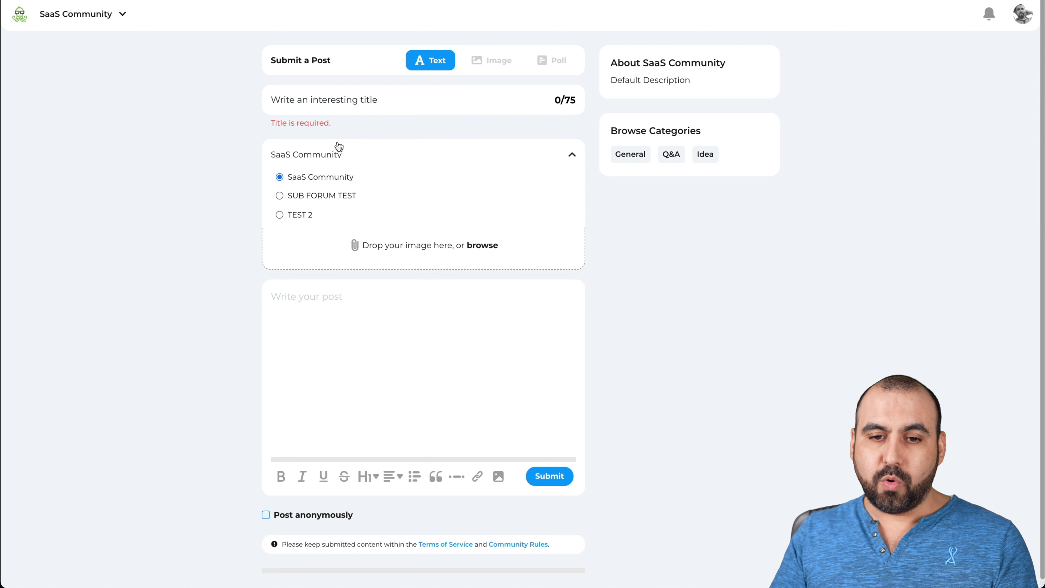
left_click(207, 220)
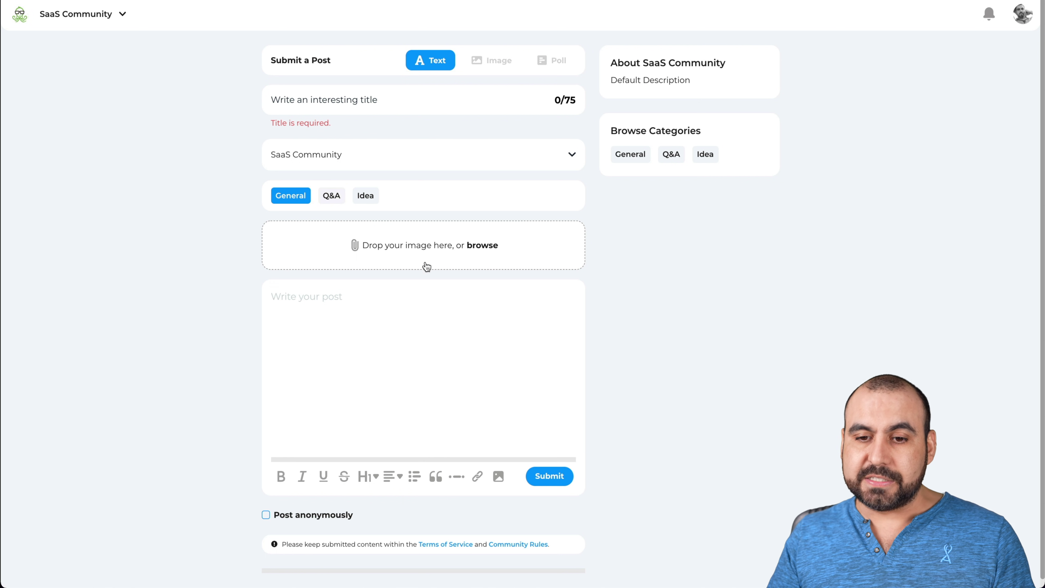
Start in the post body, then abandon the draft and return to the SaaS Community feed
left_click(368, 308)
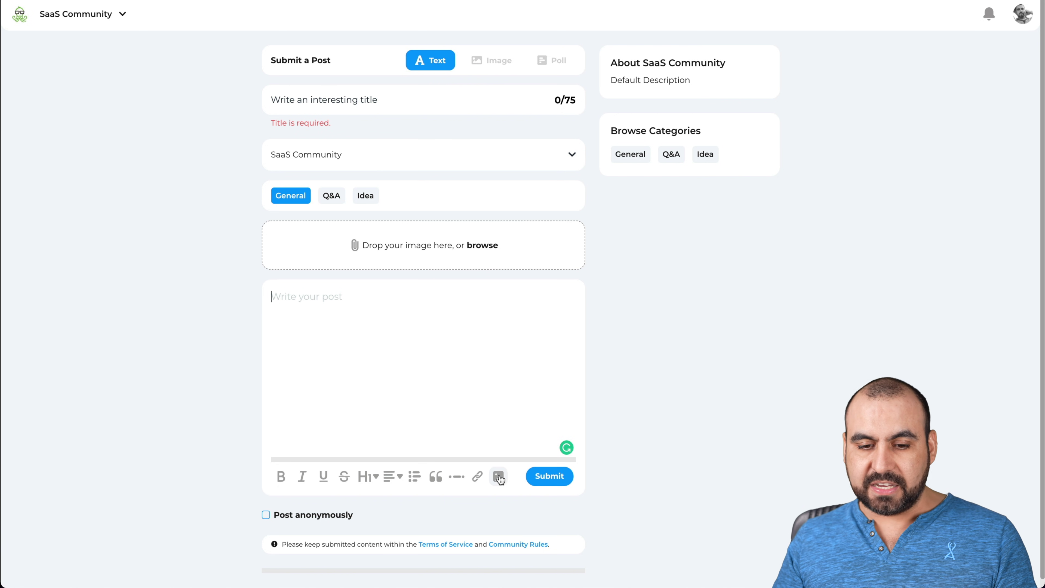
scroll(473, 482, "down", 1)
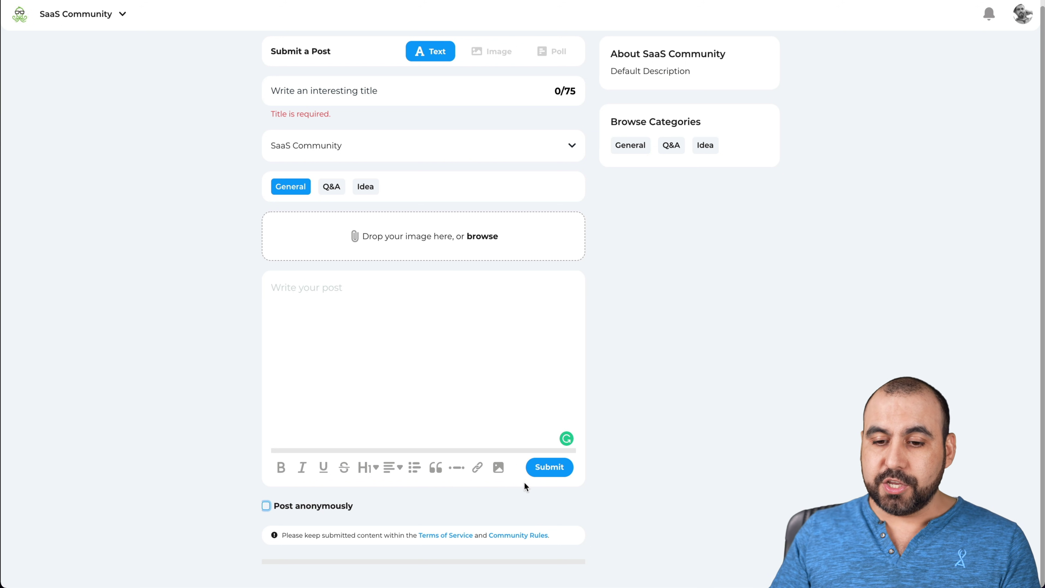
left_click(539, 473)
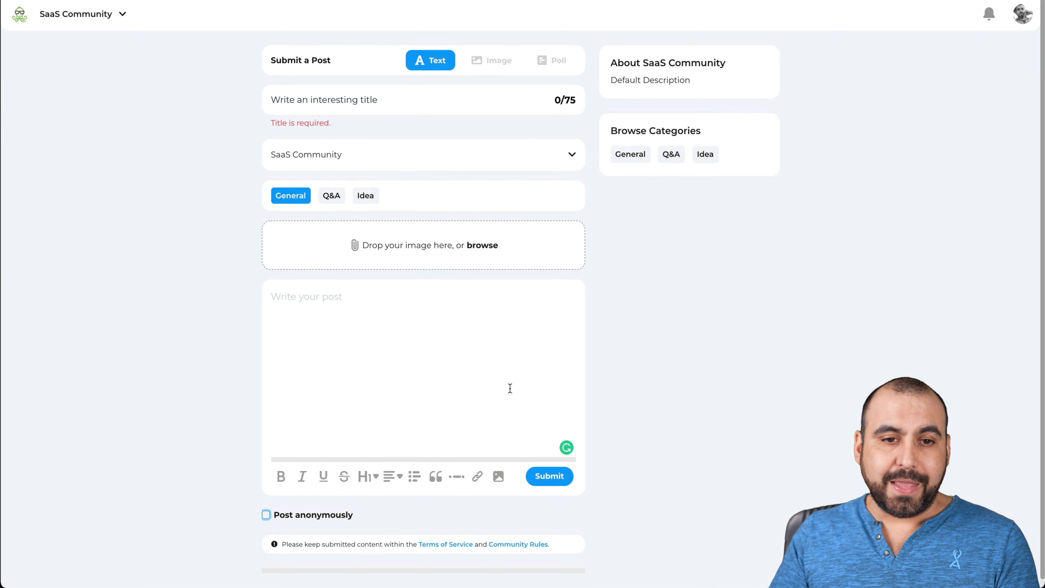
left_click(20, 14)
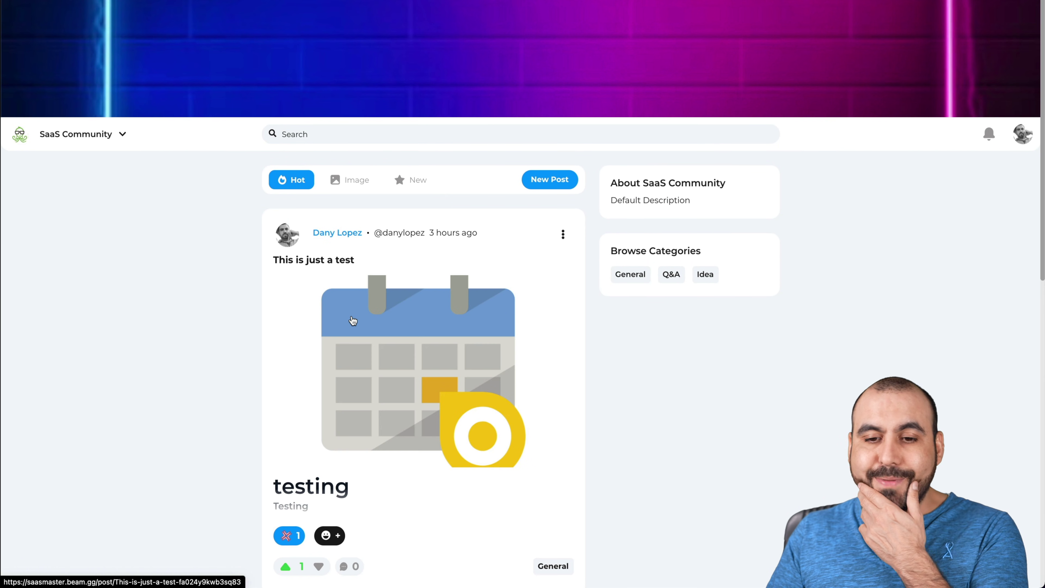
scroll(352, 320, "down", 2)
scroll(349, 284, "up", 2)
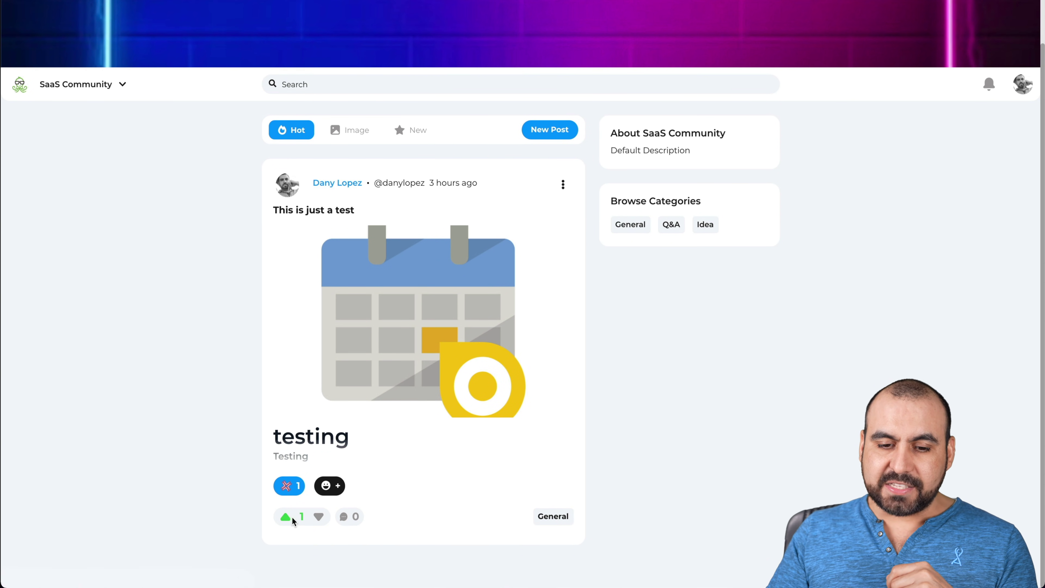
left_click(345, 517)
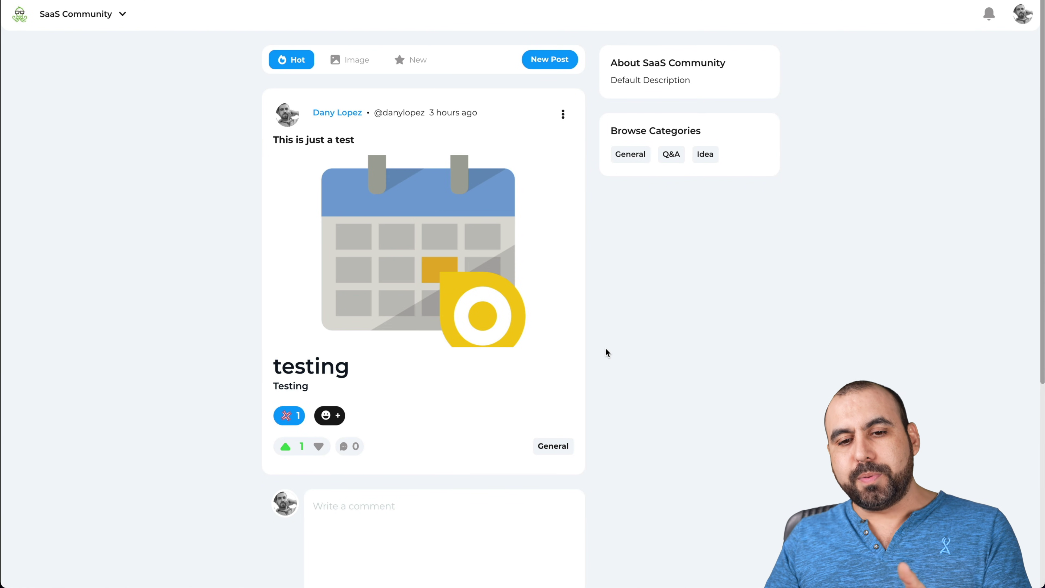
scroll(605, 351, "down", 3)
left_click(398, 451)
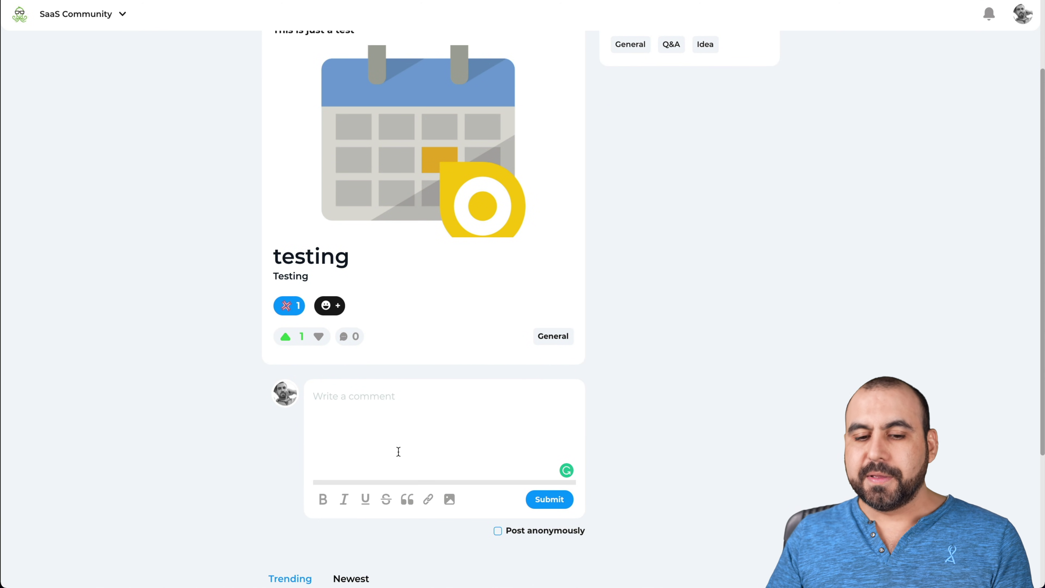
scroll(398, 452, "down", 4)
scroll(398, 451, "down", 1)
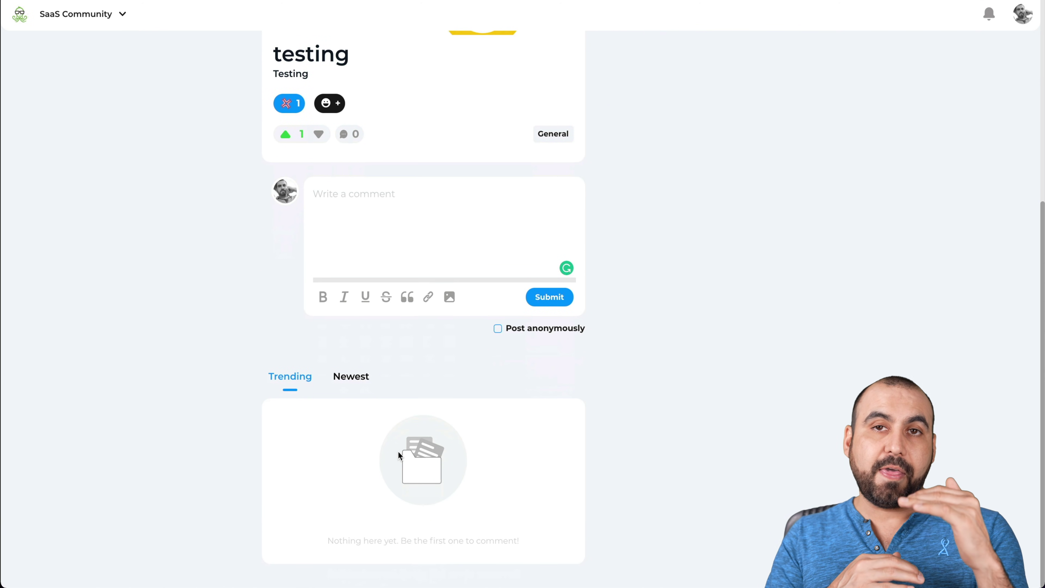
scroll(397, 451, "up", 1)
scroll(398, 451, "up", 7)
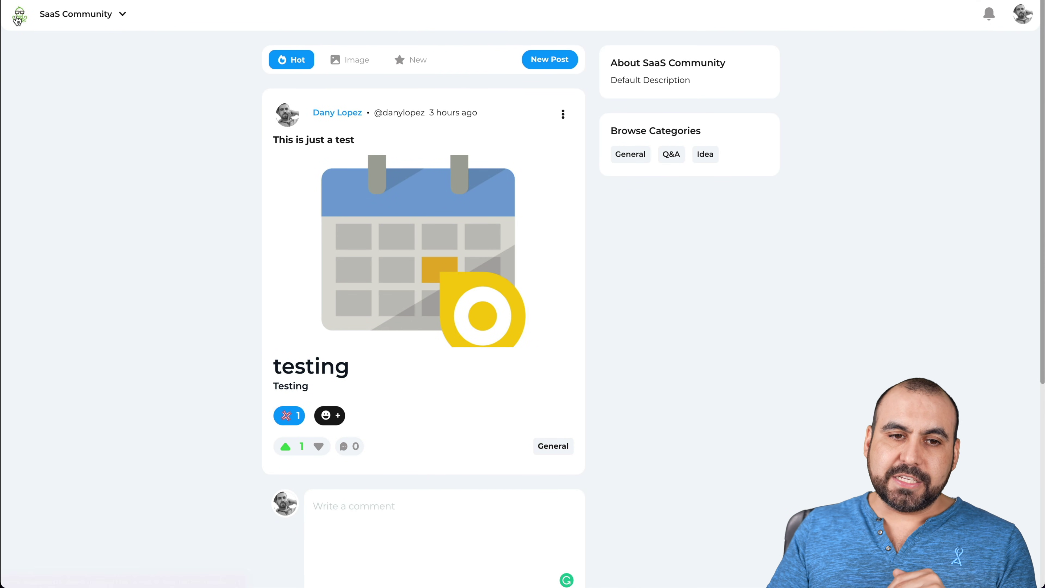
key("super+bracketleft")
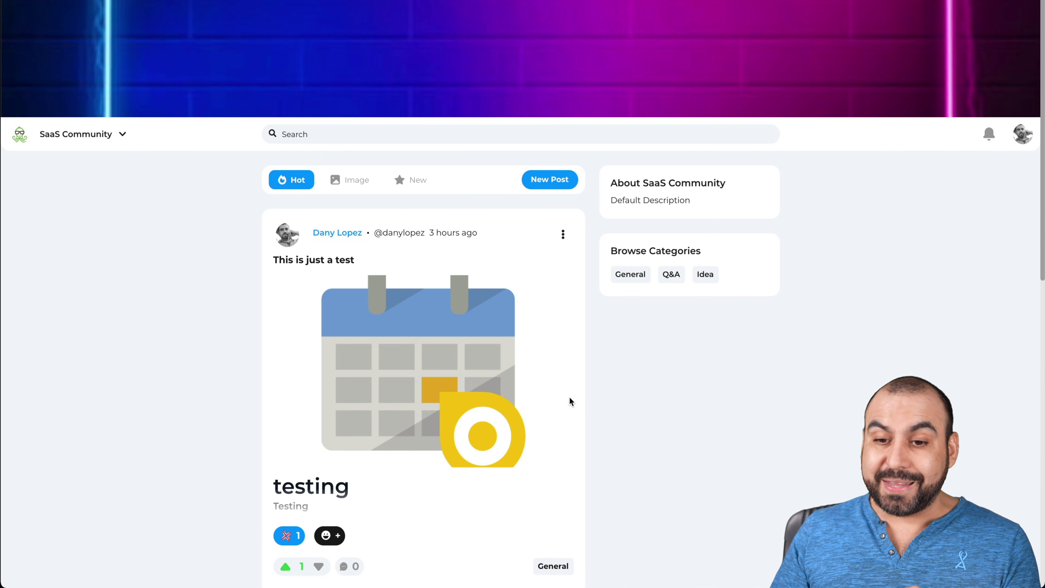
left_click(564, 236)
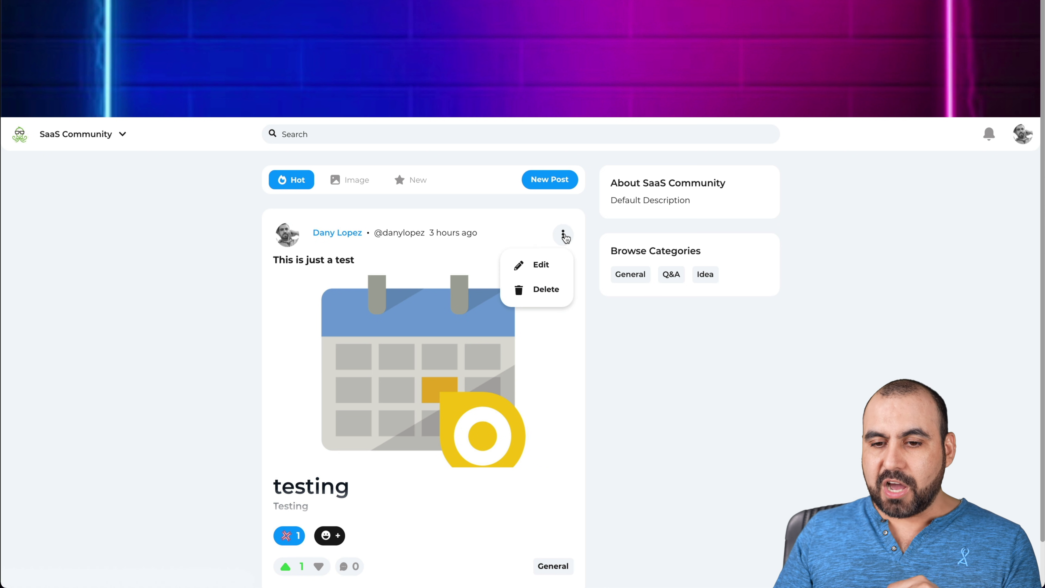
left_click(622, 367)
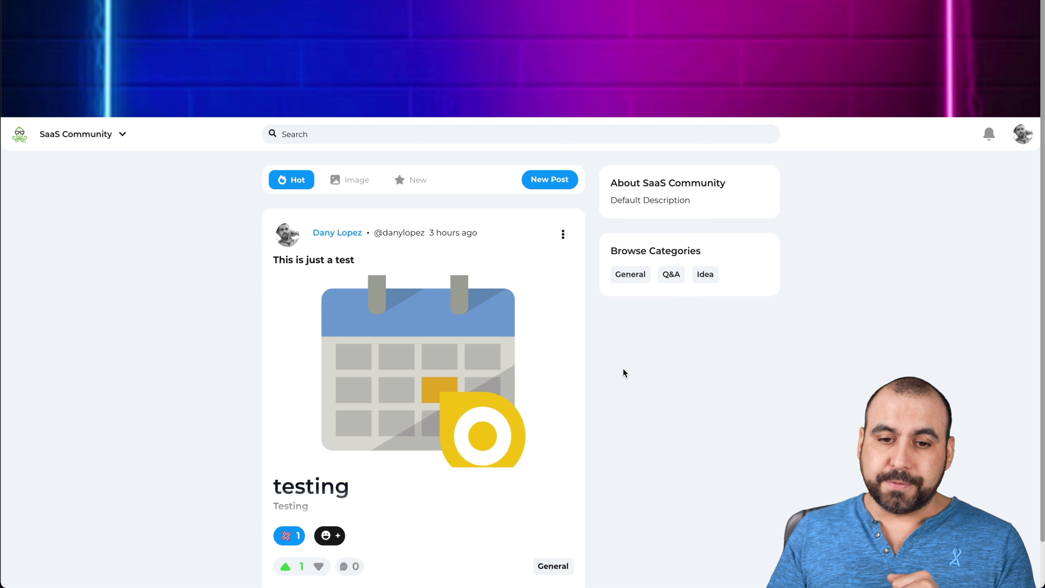
Open the post author's profile and review its Level 1 Rookie rank, locked badges and statistics
left_click(319, 236)
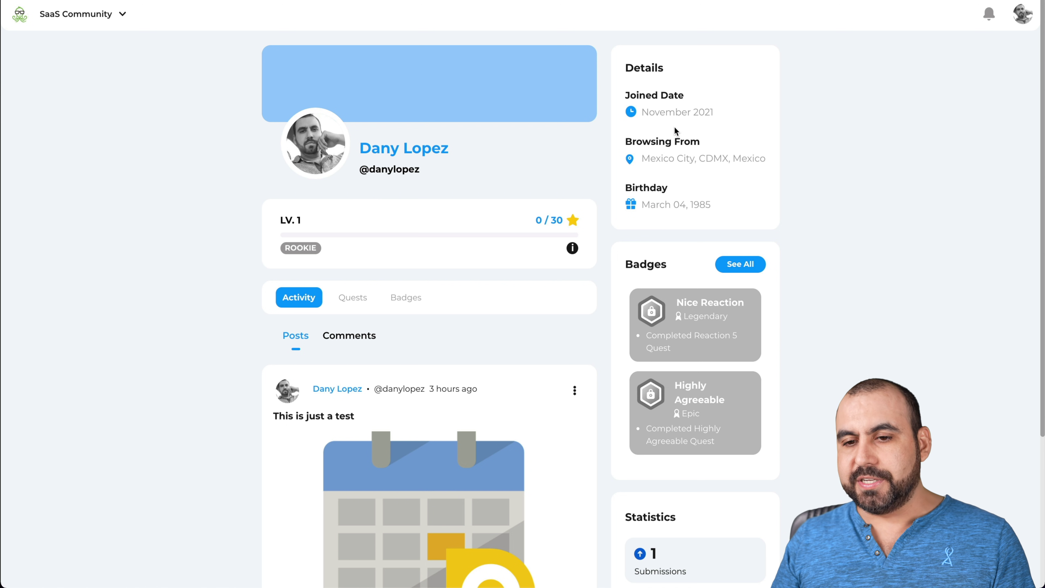
scroll(716, 241, "down", 2)
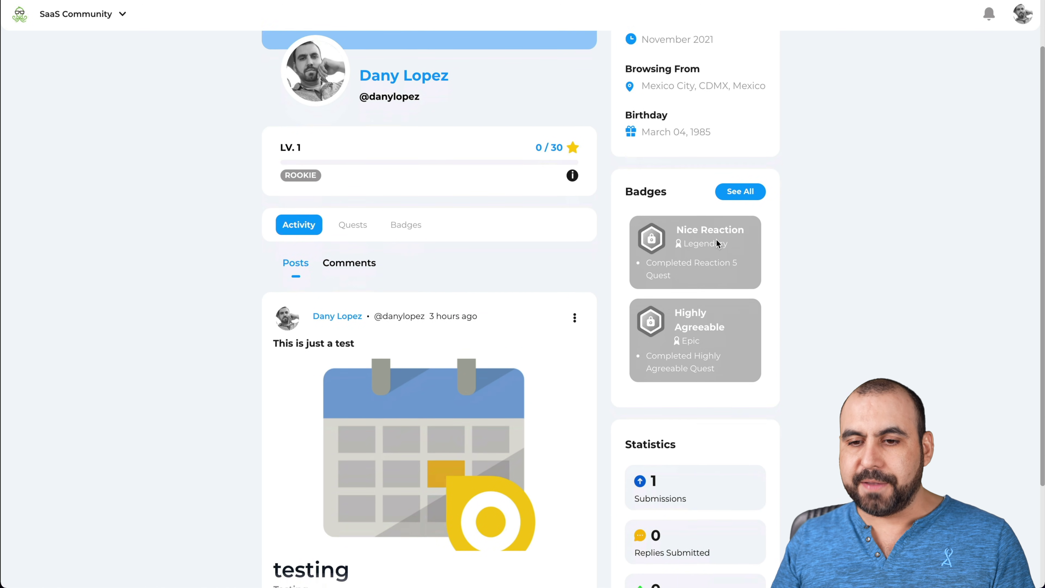
scroll(717, 240, "down", 1)
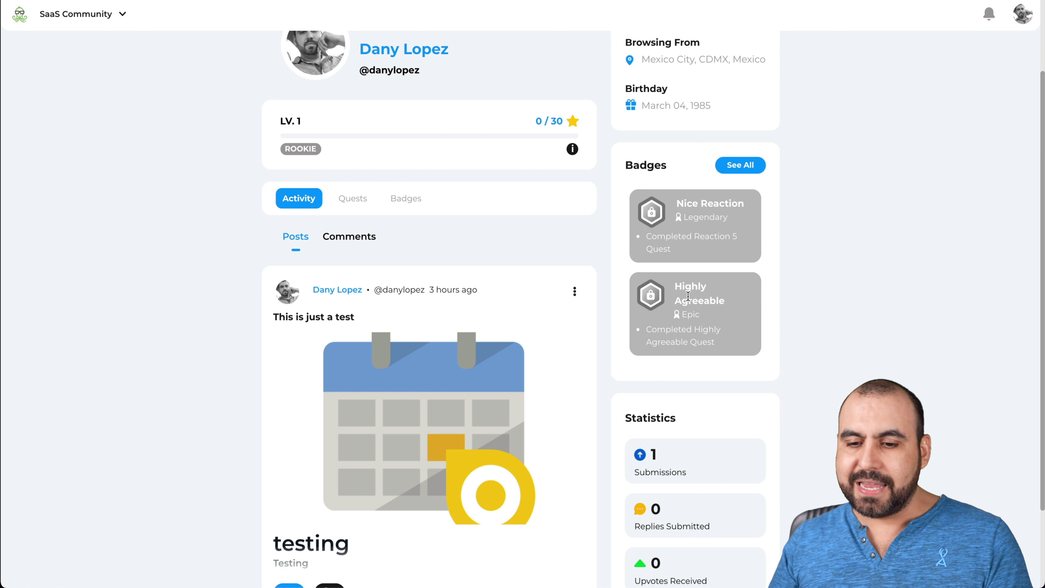
scroll(655, 346, "down", 3)
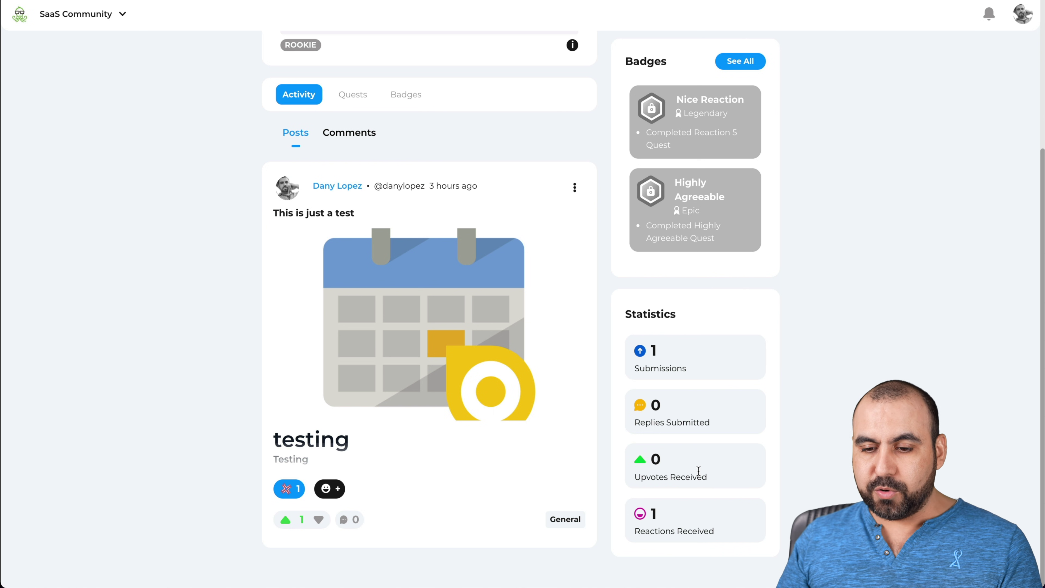
scroll(650, 538, "up", 5)
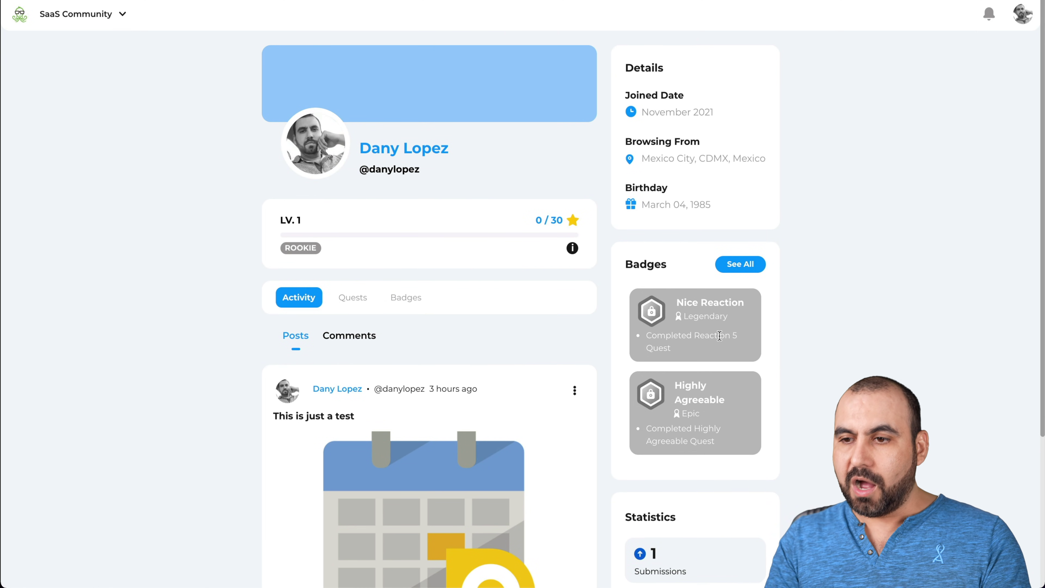
Leave the community feed and review AppSumo's Single $79, Double $158 and Multiple $790 plans
left_click(23, 17)
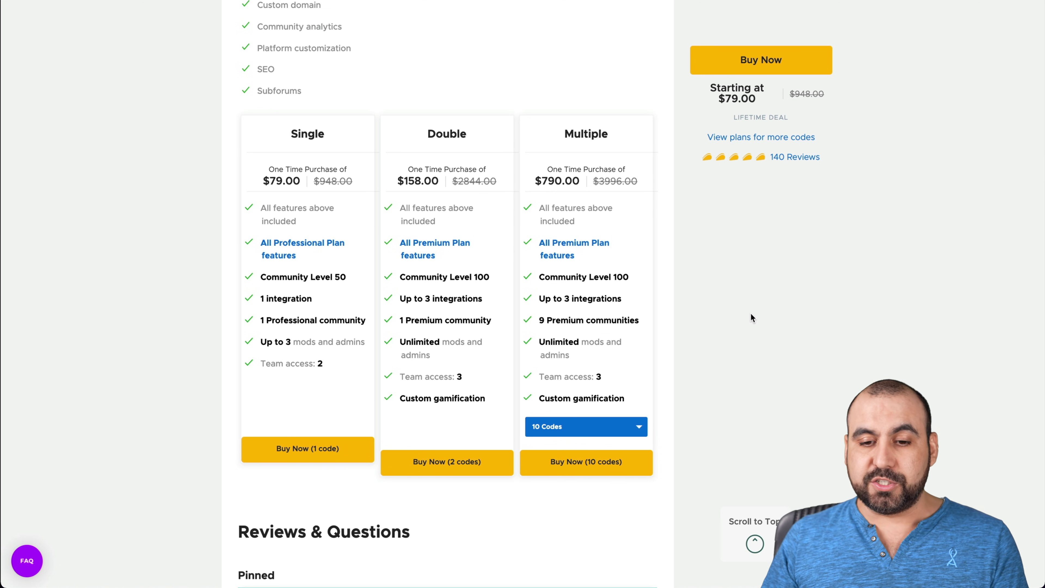
double_click(437, 132)
left_click(485, 136)
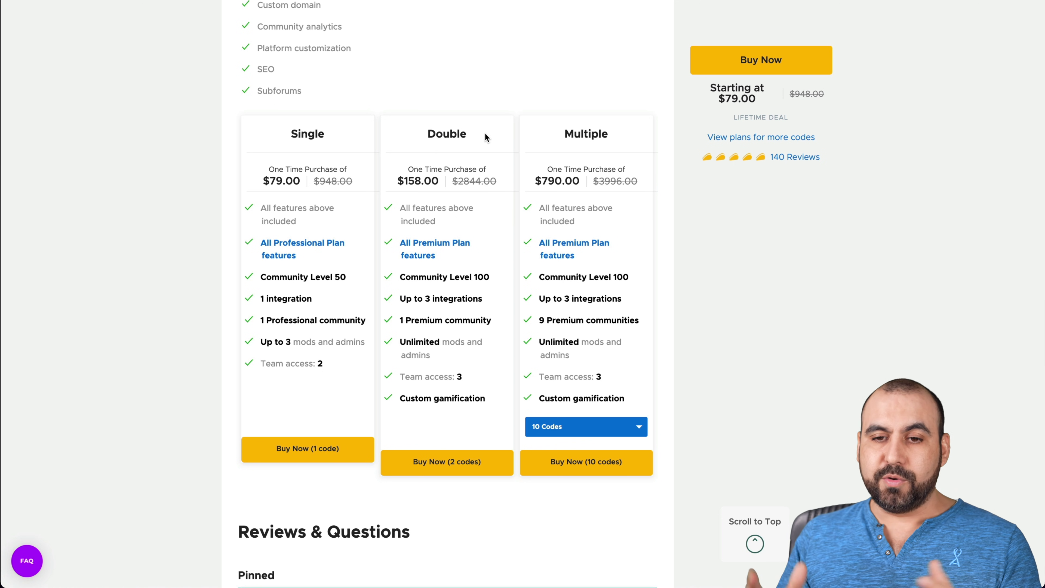